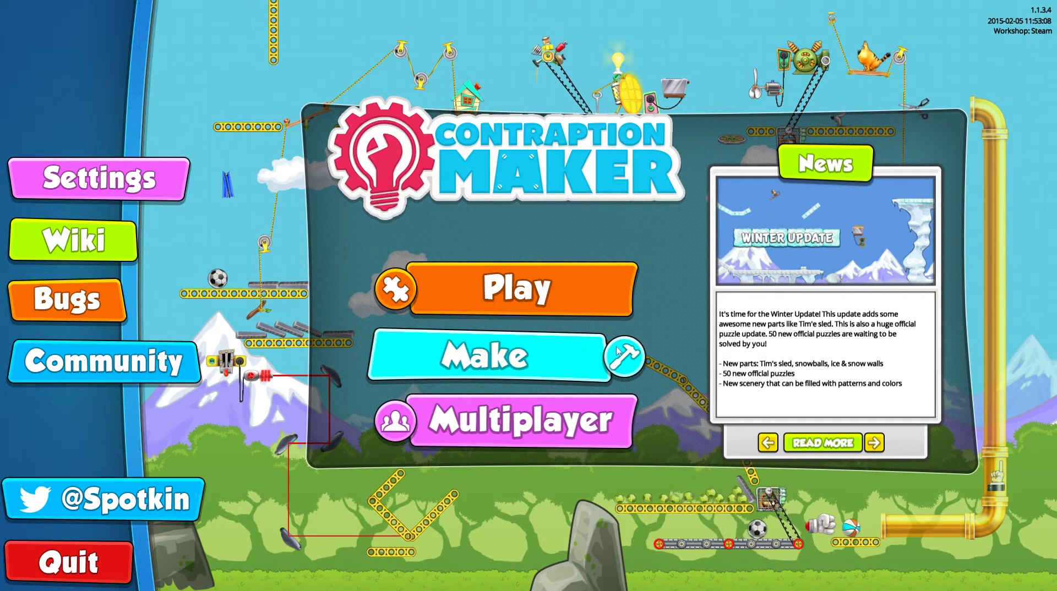
# Start a new contraption and place a bowling ball just above-left of the canvas centre.
pyautogui.click(594, 365)
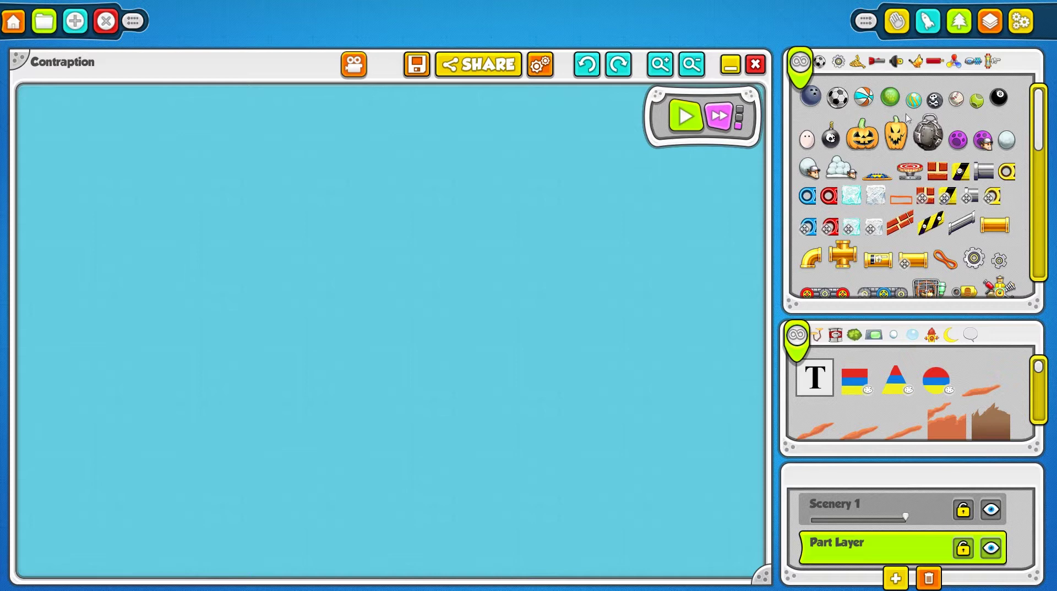
pyautogui.scroll(-10, 917, 226)
pyautogui.scroll(10, 918, 190)
pyautogui.moveTo(811, 96); pyautogui.dragTo(335, 222)
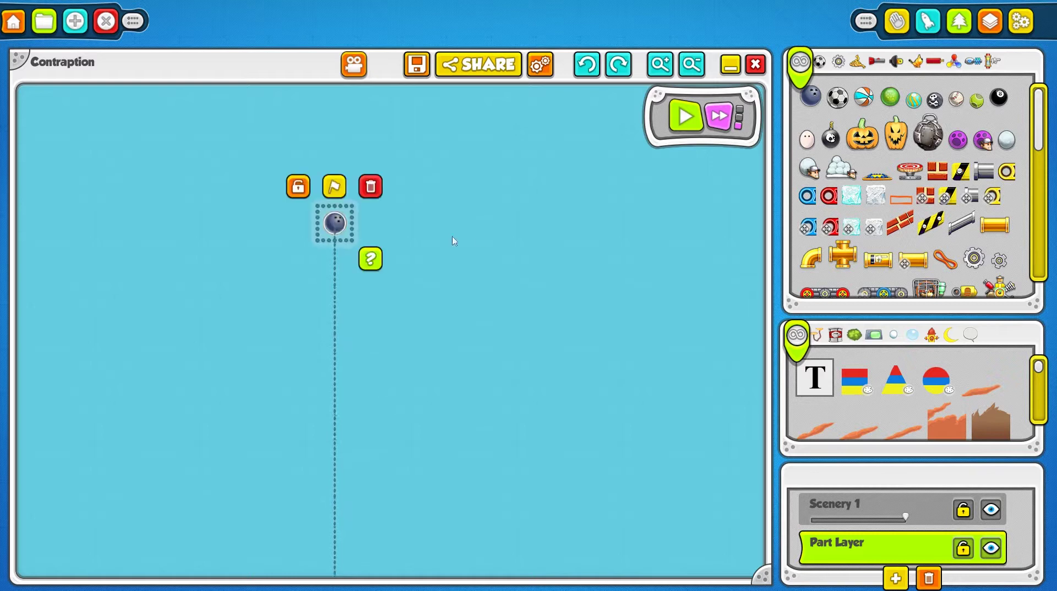
pyautogui.click(820, 62)
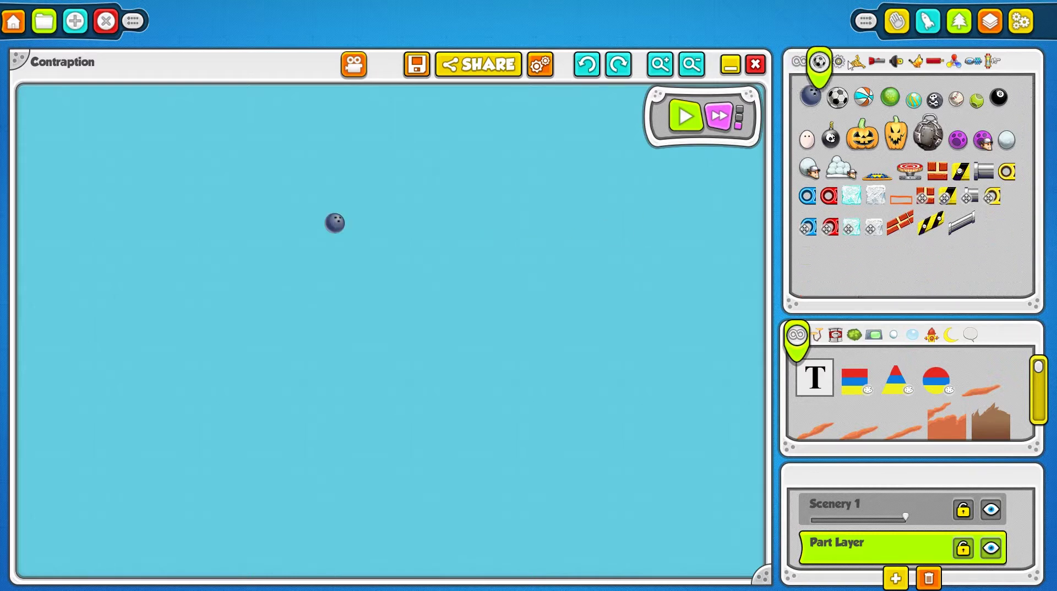
pyautogui.click(838, 61)
pyautogui.click(857, 61)
pyautogui.click(878, 62)
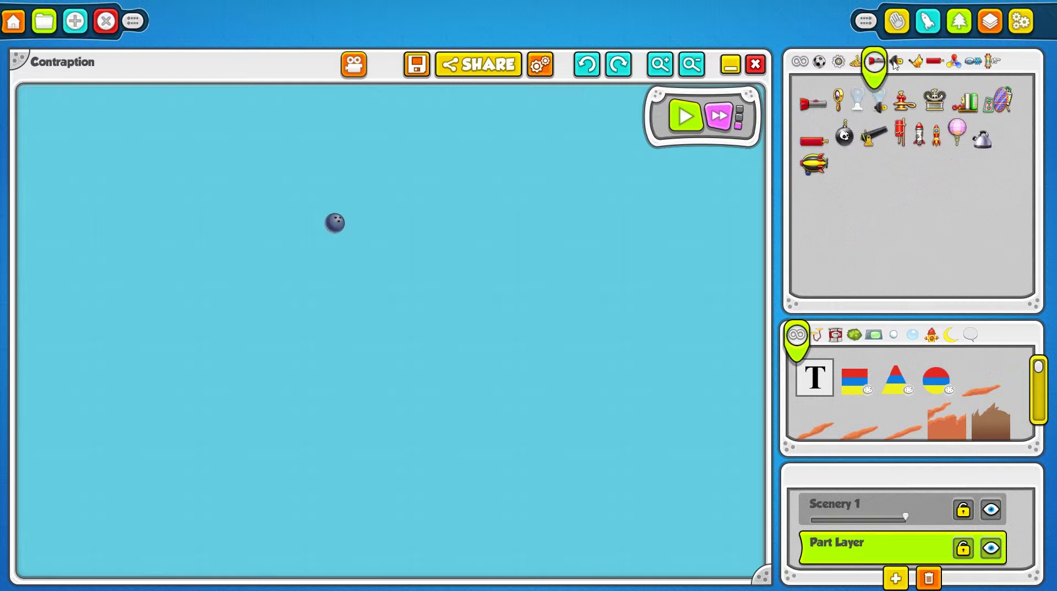
pyautogui.click(897, 62)
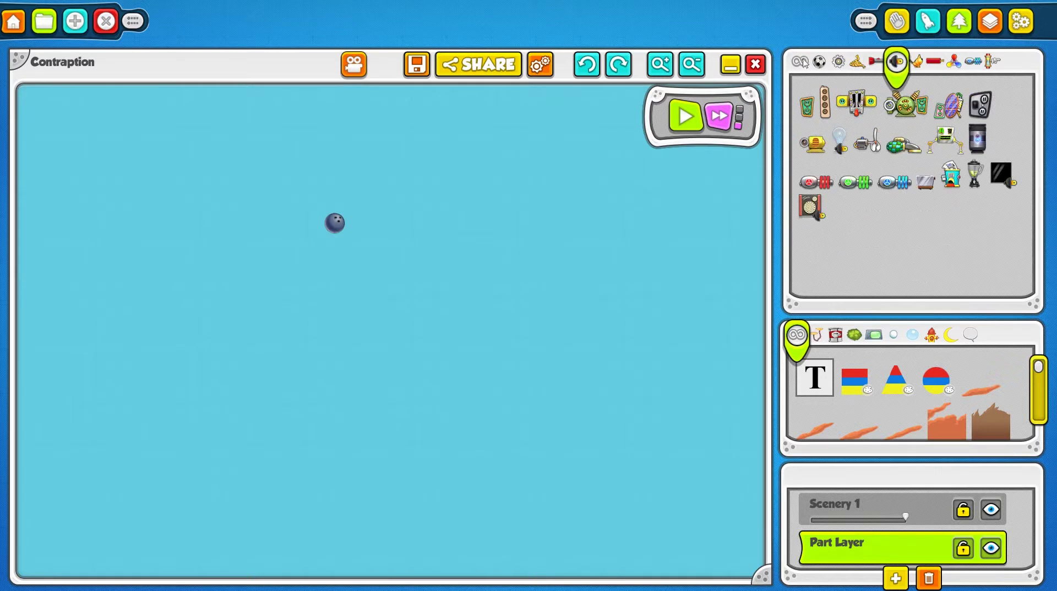
pyautogui.click(802, 62)
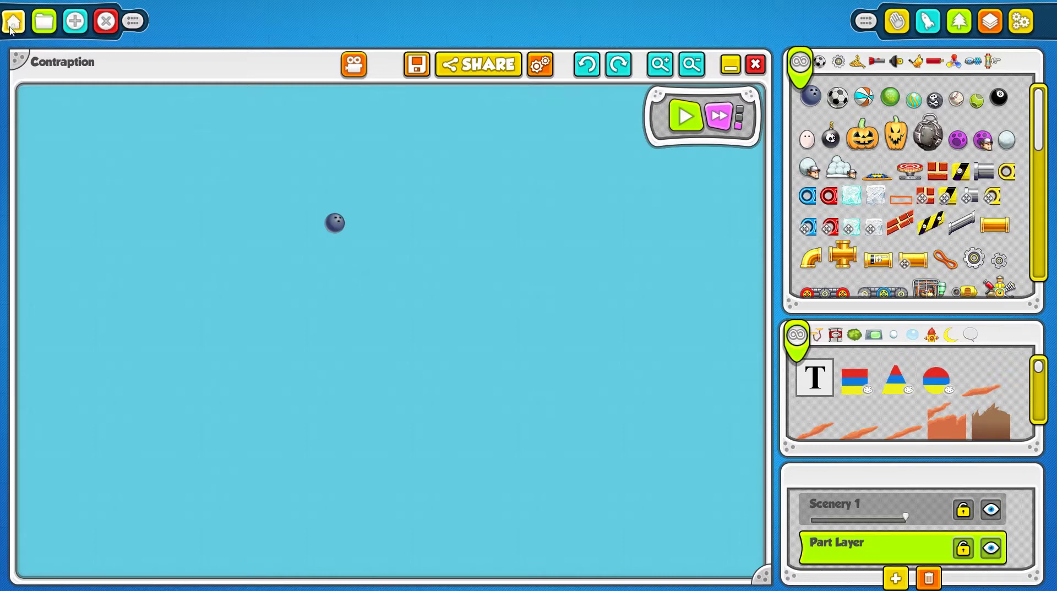
pyautogui.click(45, 28)
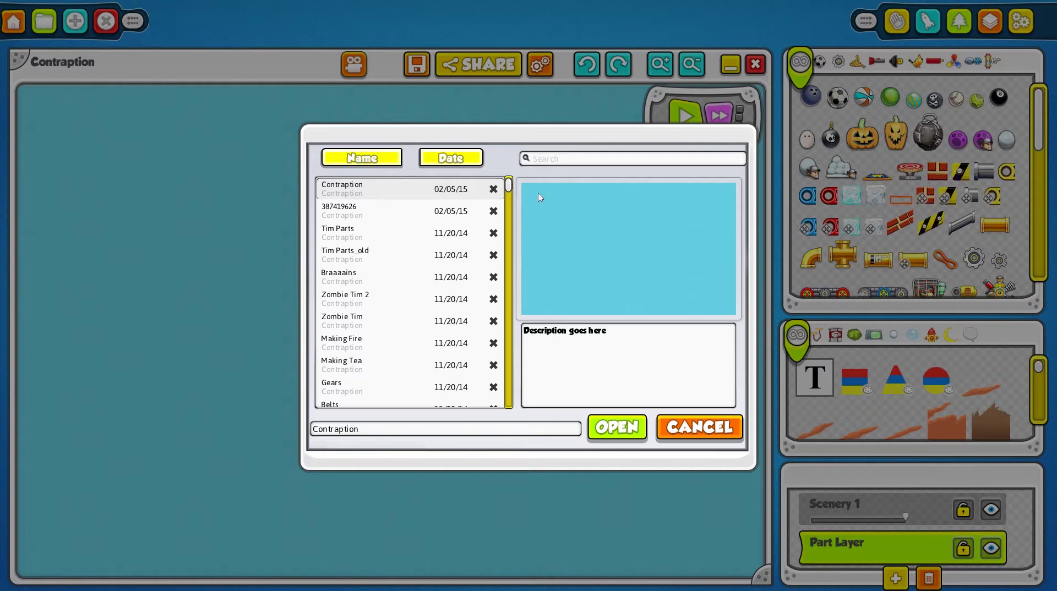
pyautogui.click(720, 437)
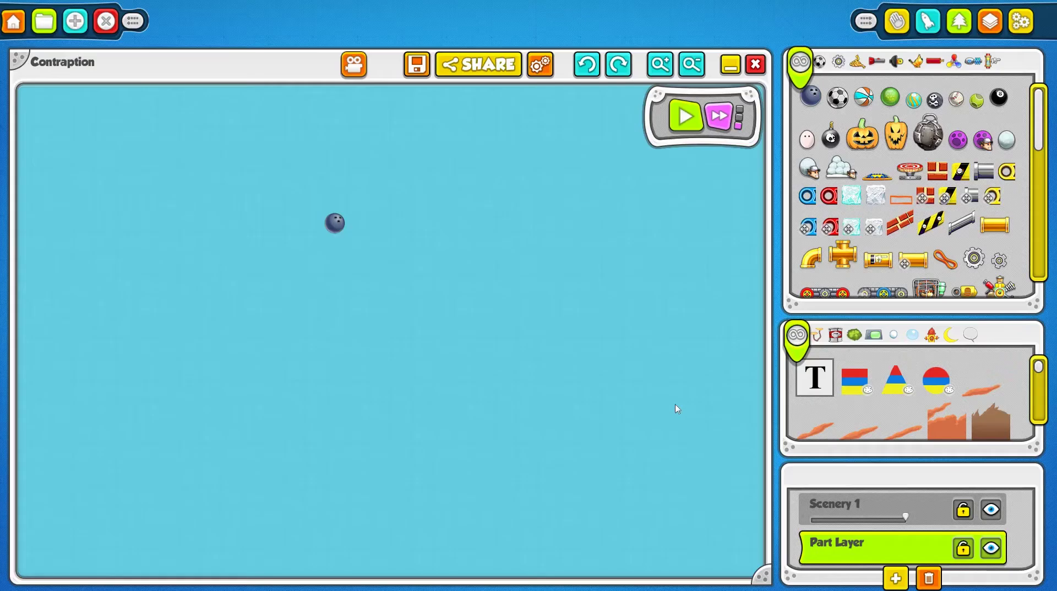
pyautogui.click(76, 25)
pyautogui.moveTo(338, 95); pyautogui.dragTo(270, 117)
pyautogui.click(855, 107)
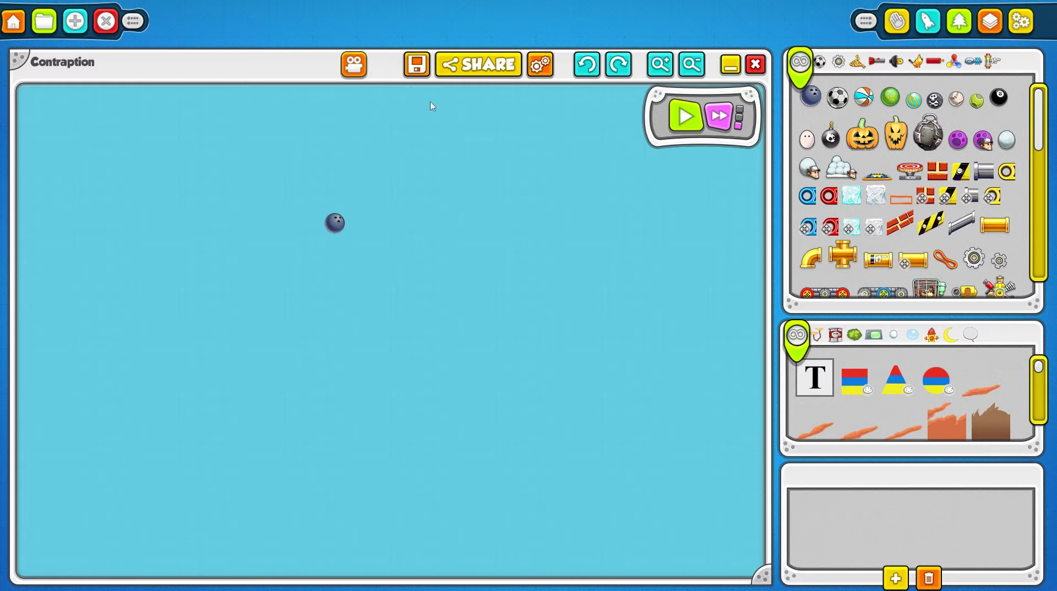
pyautogui.click(407, 73)
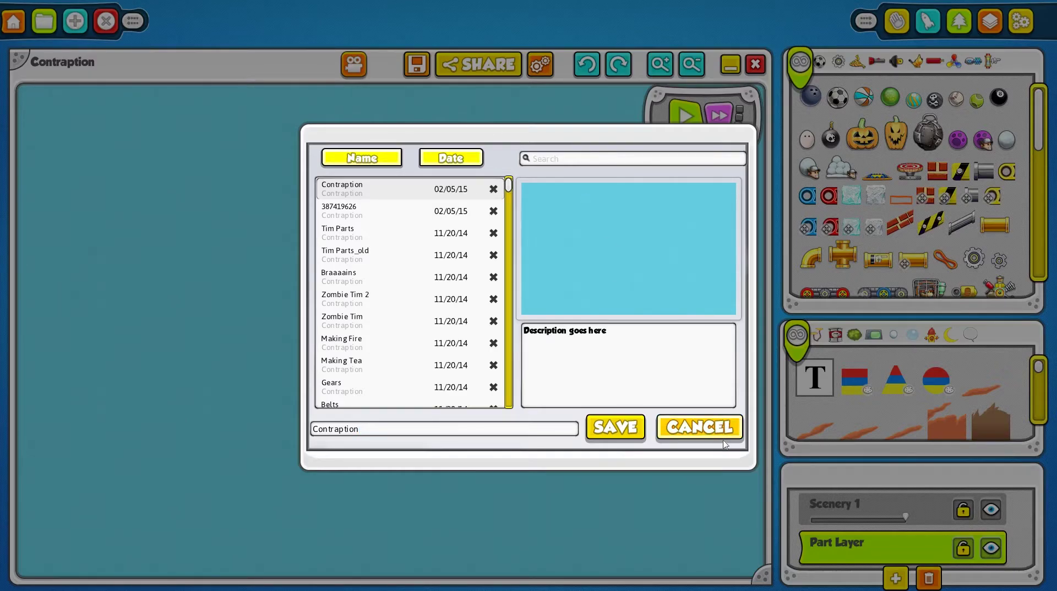
pyautogui.click(723, 439)
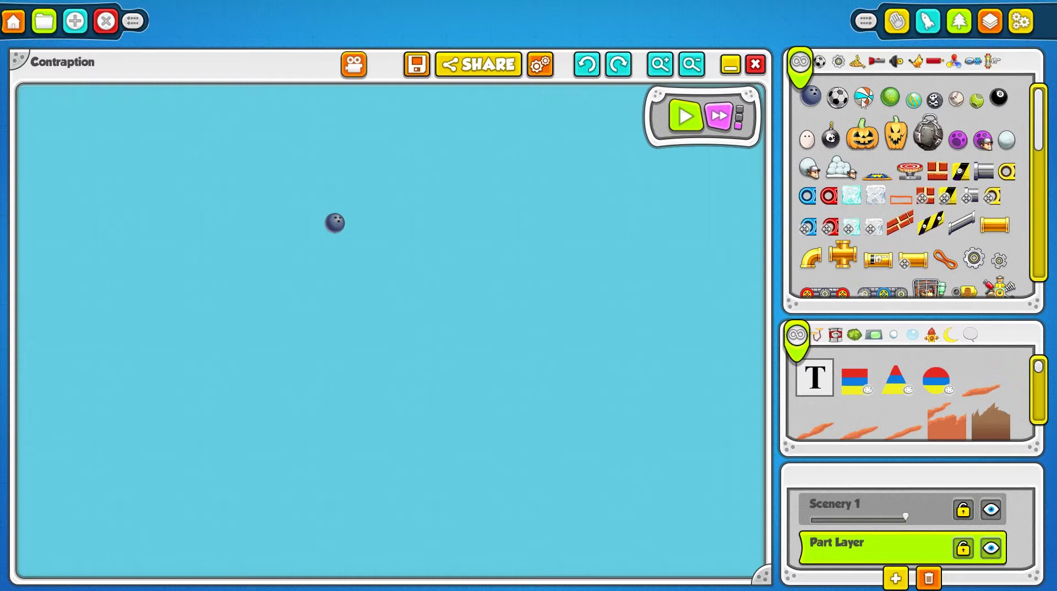
pyautogui.moveTo(838, 100); pyautogui.dragTo(387, 250)
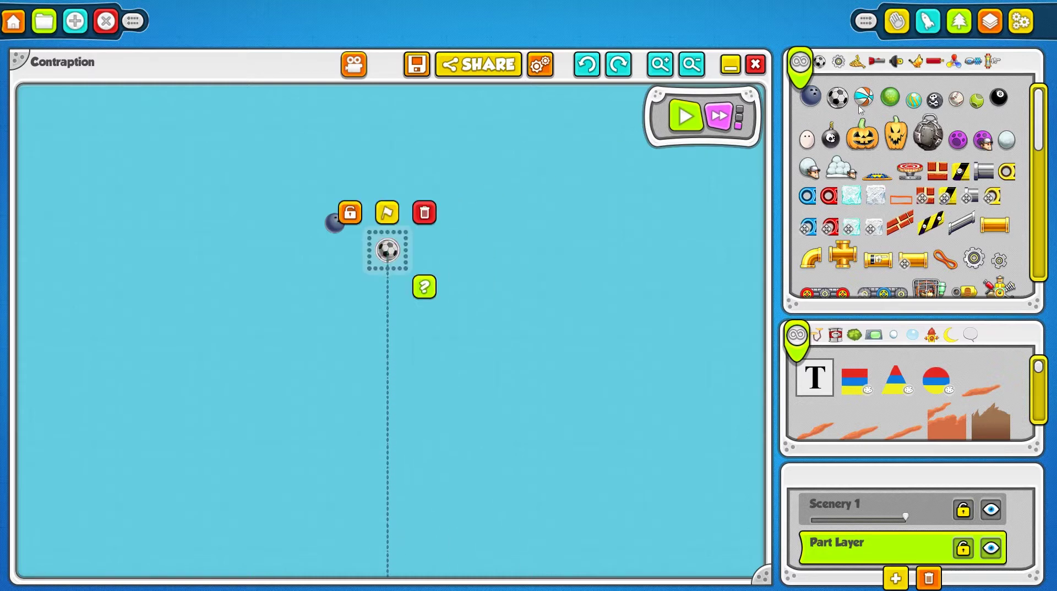
# Add a beach ball above the other balls, then undo and redo the soccer and beach ball additions.
pyautogui.moveTo(862, 109); pyautogui.dragTo(483, 172)
pyautogui.click(588, 66)
pyautogui.click(589, 67)
pyautogui.click(589, 66)
pyautogui.click(588, 66)
pyautogui.click(619, 66)
pyautogui.click(620, 68)
pyautogui.click(620, 67)
pyautogui.click(620, 67)
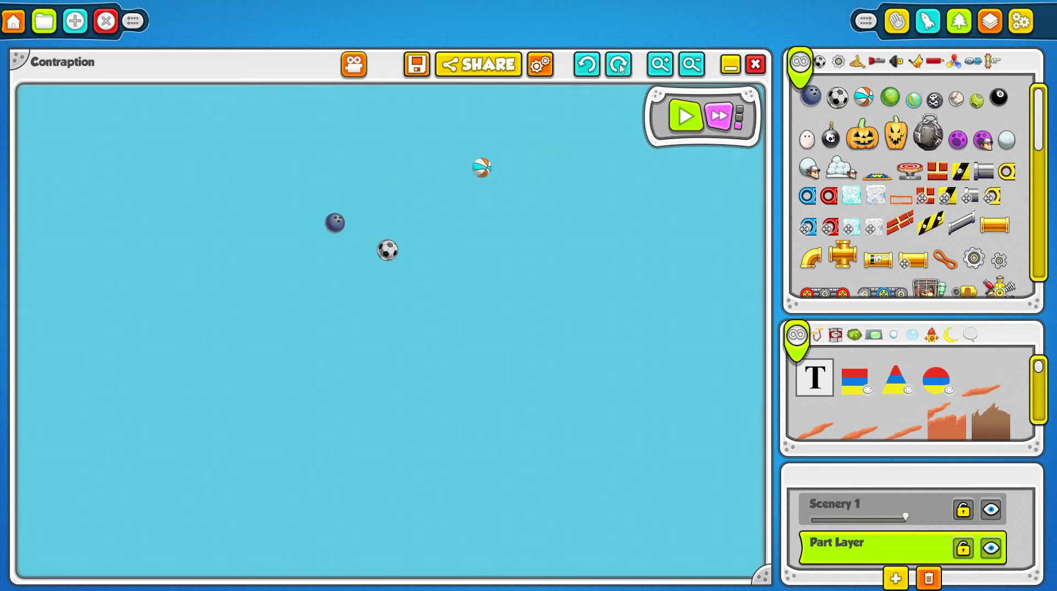
# Zoom in and back out to see the scene boundary, then minimize the contraption window.
pyautogui.click(665, 66)
pyautogui.click(695, 66)
pyautogui.click(696, 66)
pyautogui.click(696, 67)
pyautogui.scroll(1, 420, 274)
pyautogui.scroll(3, 420, 274)
pyautogui.scroll(-1, 411, 277)
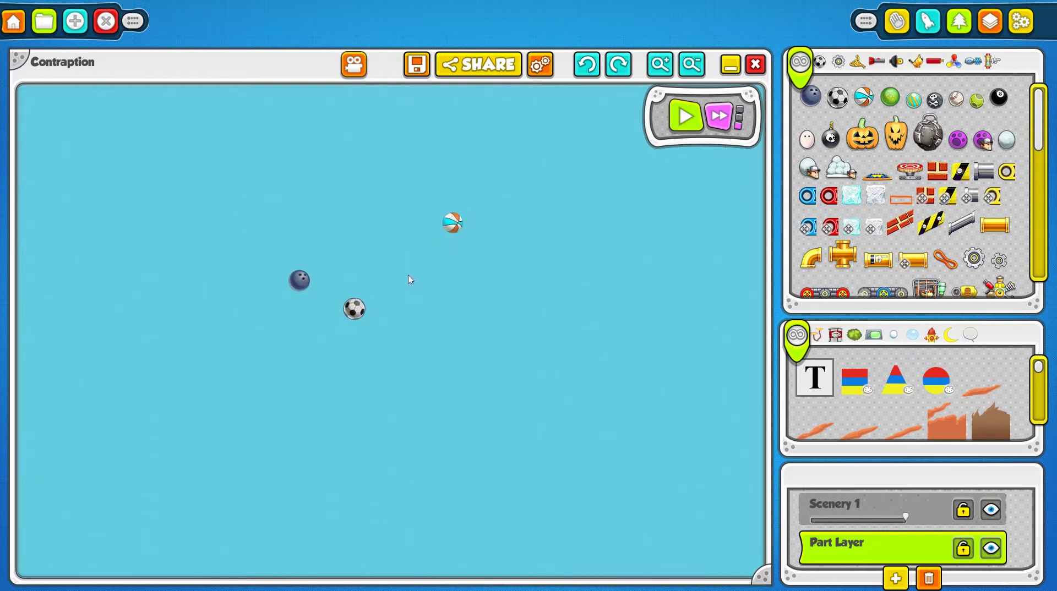
pyautogui.scroll(-1, 411, 278)
pyautogui.scroll(1, 407, 278)
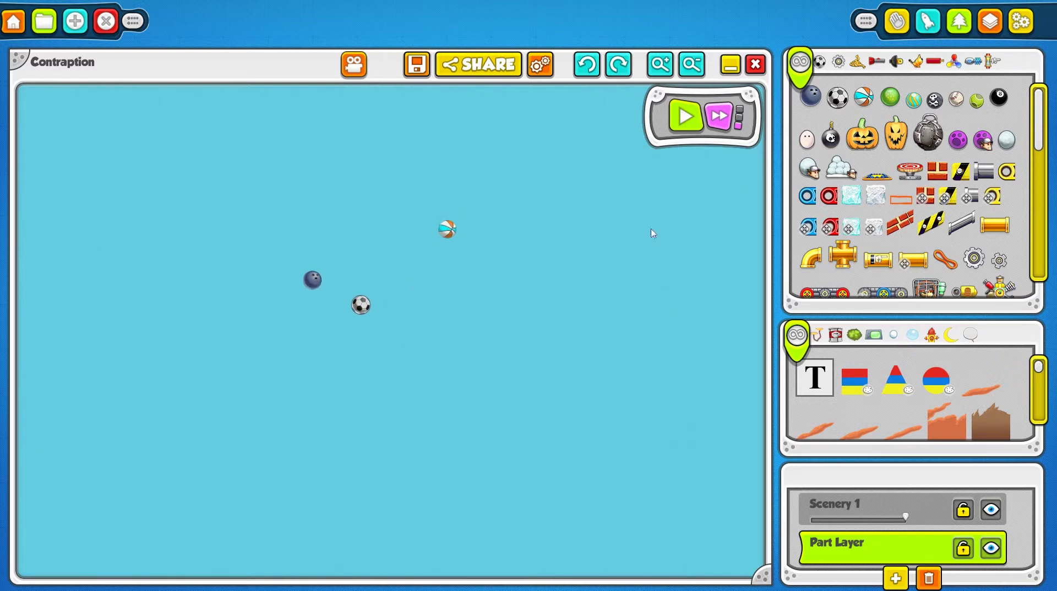
pyautogui.click(730, 64)
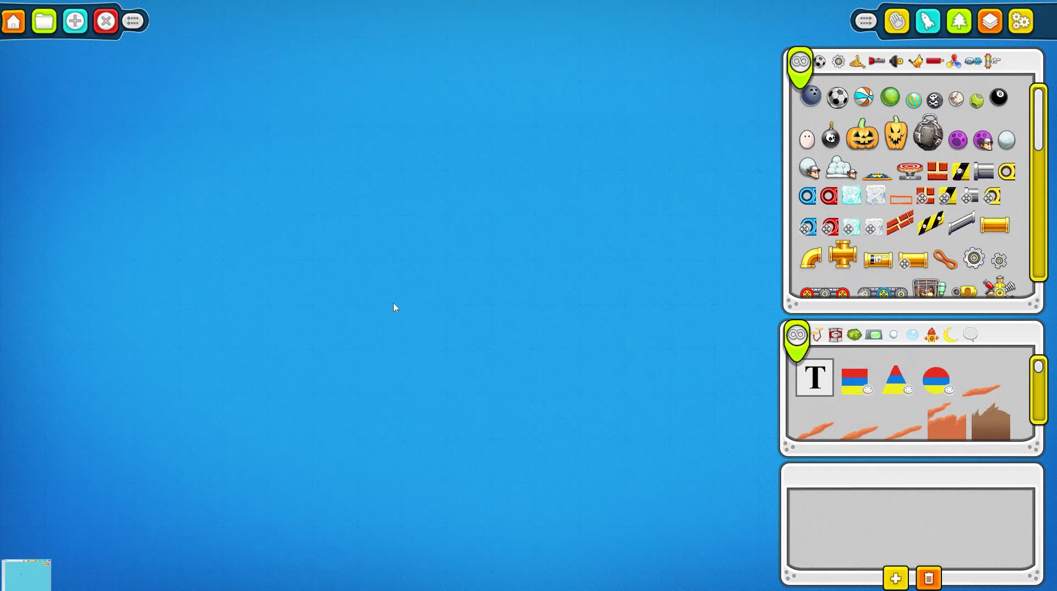
# Restore the contraption window from its thumbnail, and decline closing it to keep the three balls.
pyautogui.click(37, 575)
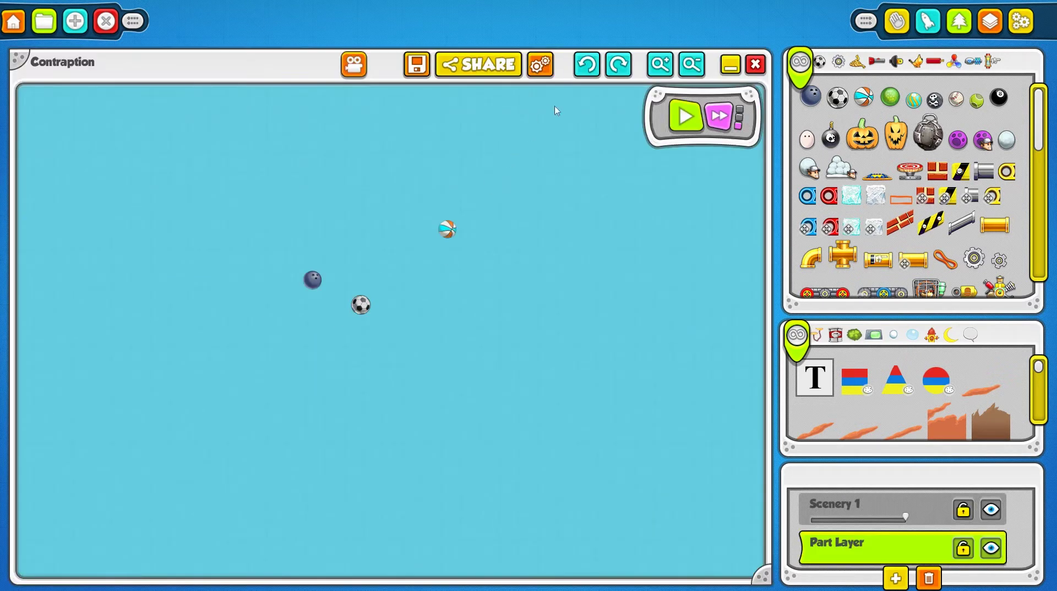
pyautogui.click(755, 65)
pyautogui.click(587, 378)
# Pan the canvas with the hand tool so the balls shift lower and left.
pyautogui.click(901, 25)
pyautogui.moveTo(523, 259); pyautogui.dragTo(498, 295)
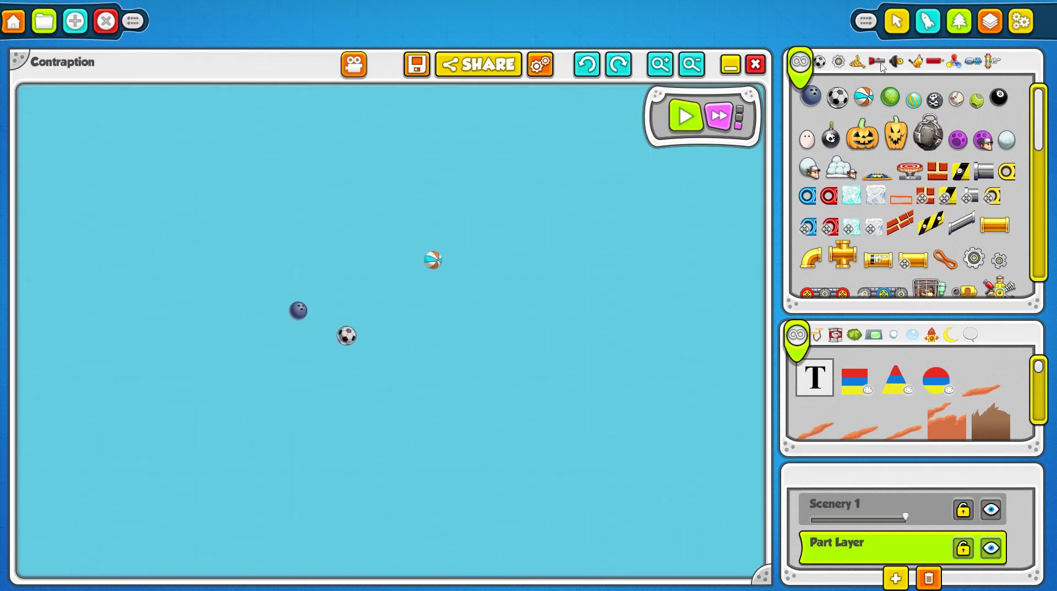
pyautogui.click(906, 24)
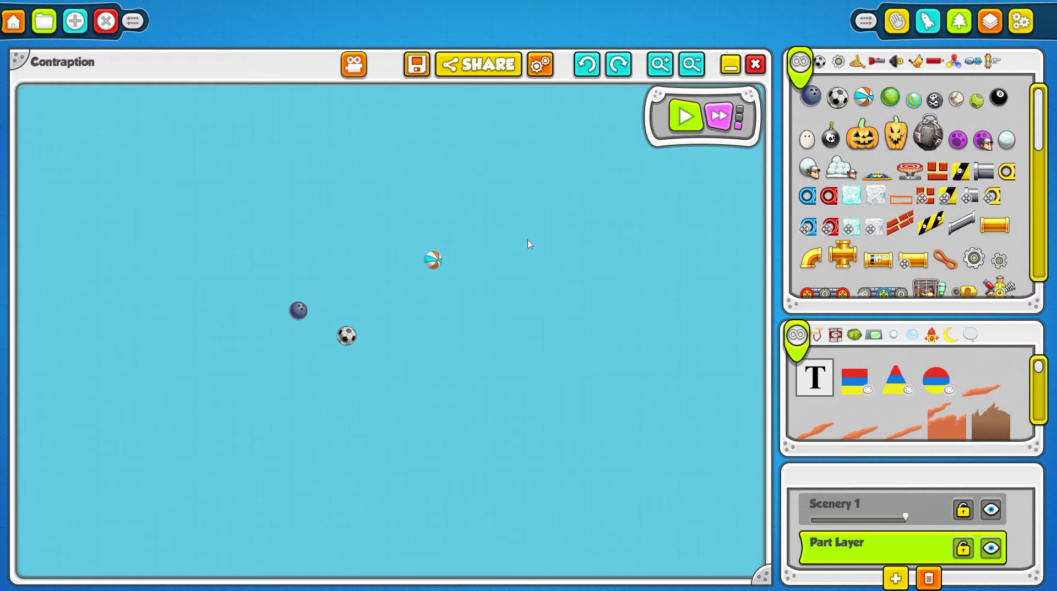
# Select the beach and soccer balls, clear the selection, and undock the parts bin leftward.
pyautogui.click(433, 260)
pyautogui.click(340, 339)
pyautogui.click(293, 326)
pyautogui.press('space')
pyautogui.press('space')
pyautogui.moveTo(1034, 67); pyautogui.dragTo(282, 125)
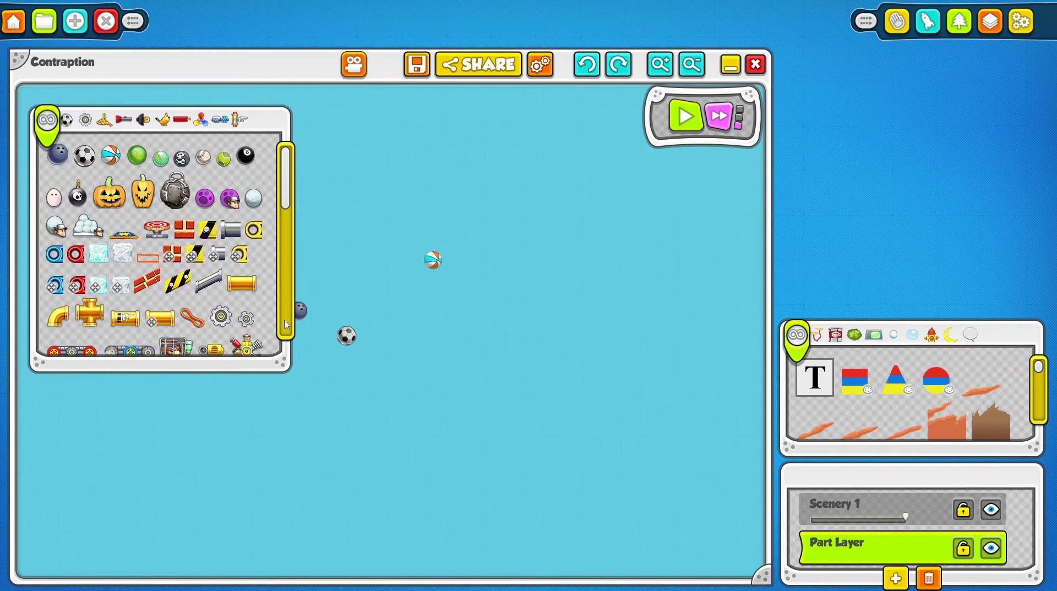
# Stretch the floating parts bin taller and narrower, close it, and reopen it with the rocket button.
pyautogui.moveTo(280, 363); pyautogui.dragTo(371, 403)
pyautogui.click(548, 284)
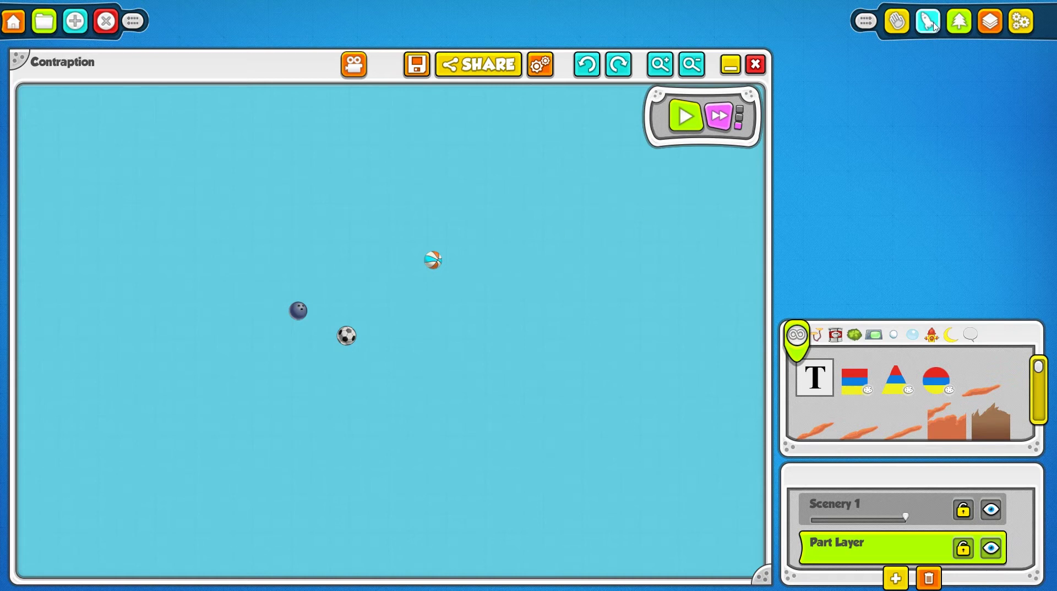
pyautogui.click(931, 26)
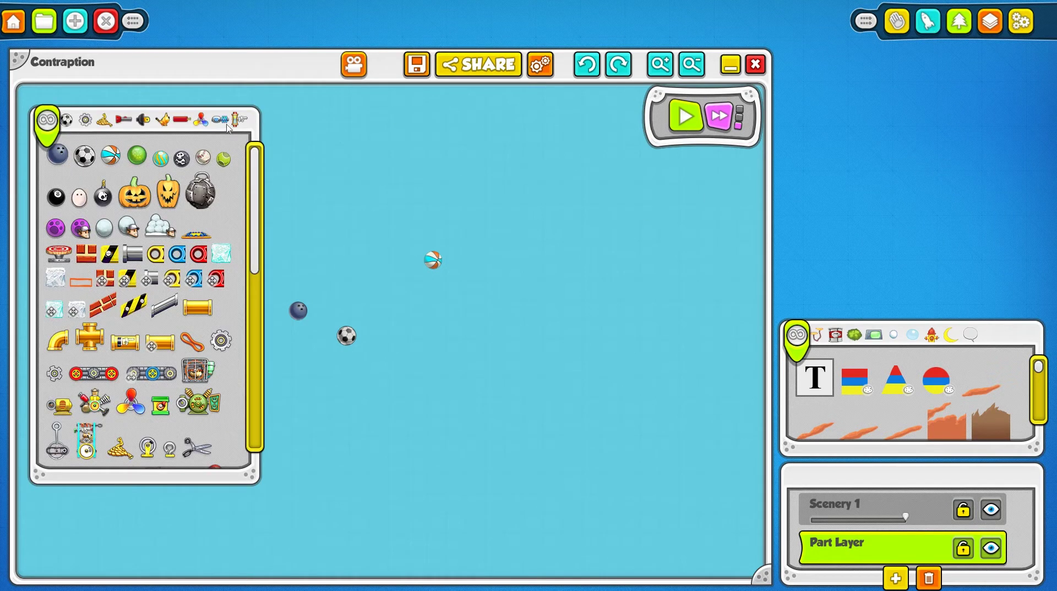
# Stretch the parts bin full-height along the left edge and narrow the contraption window.
pyautogui.moveTo(214, 126); pyautogui.dragTo(169, 68)
pyautogui.moveTo(226, 417); pyautogui.dragTo(226, 573)
pyautogui.moveTo(761, 578); pyautogui.dragTo(628, 567)
# Move and widen the contraption window beside the bin, and put the play controls top-left.
pyautogui.moveTo(170, 68); pyautogui.dragTo(412, 69)
pyautogui.moveTo(870, 570); pyautogui.dragTo(1028, 568)
pyautogui.moveTo(920, 94); pyautogui.dragTo(272, 95)
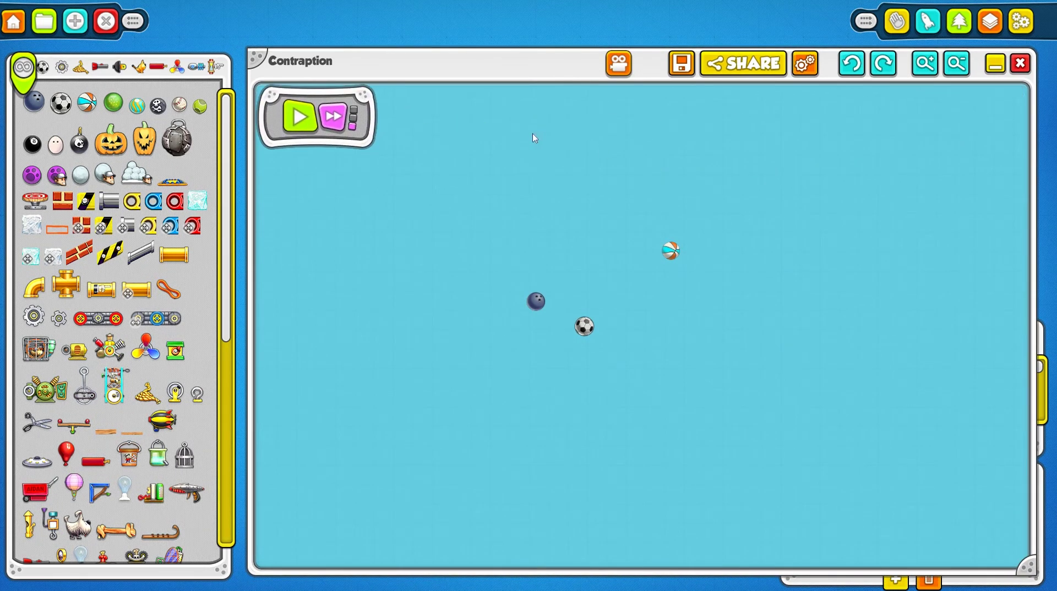